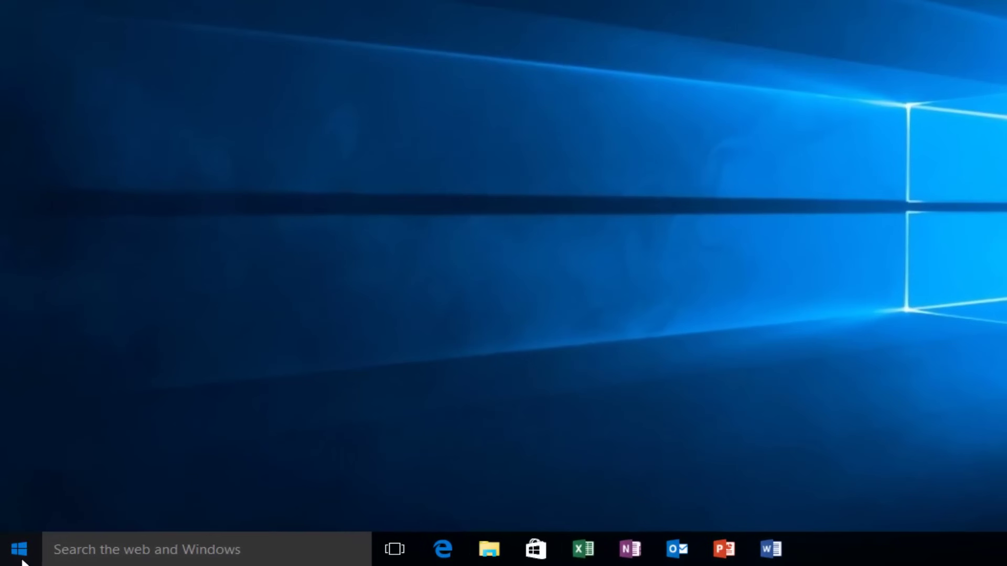
- Start regedit as administrator from the Start menu, approving the UAC prompt
left_click(17, 558)
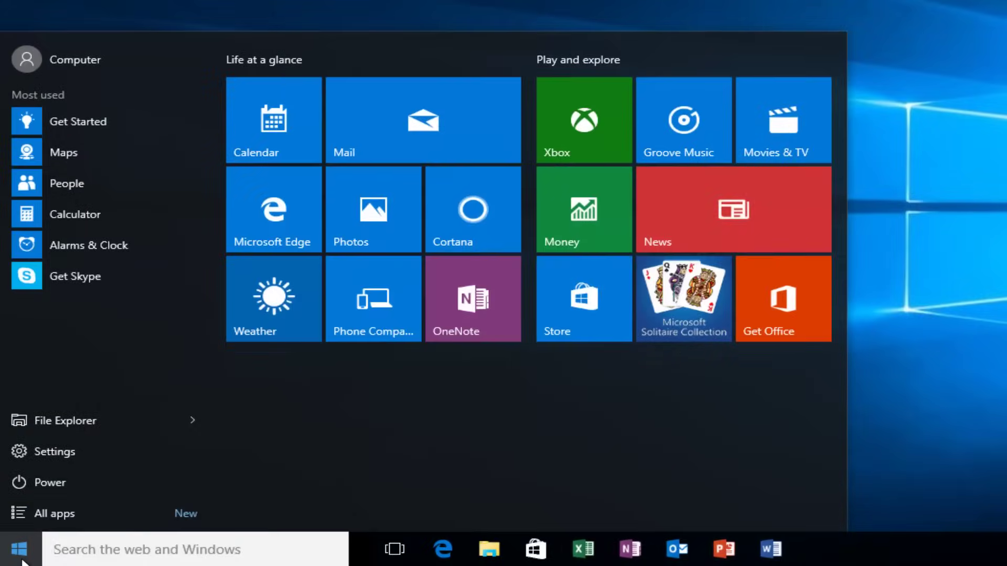
type("regedit")
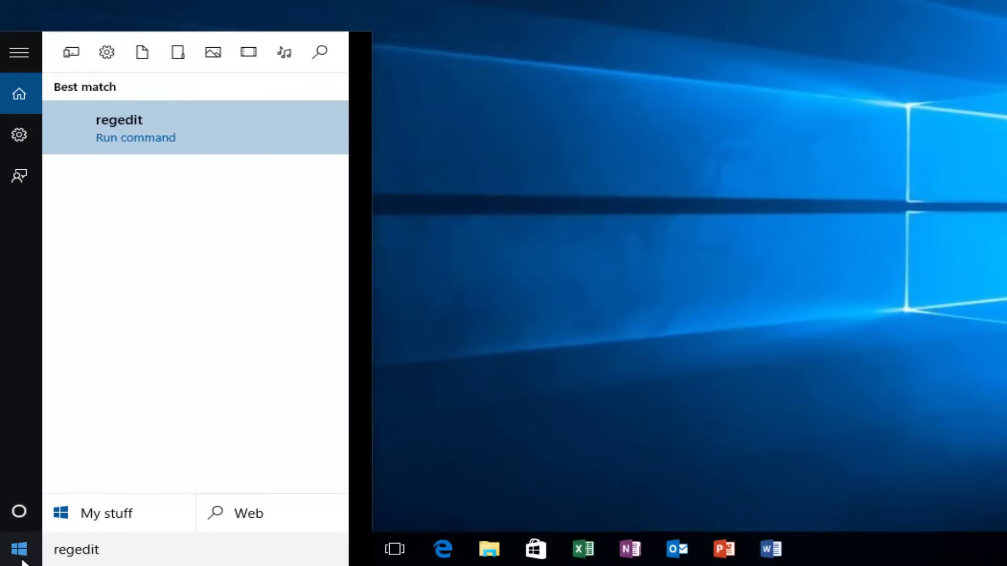
right_click(150, 126)
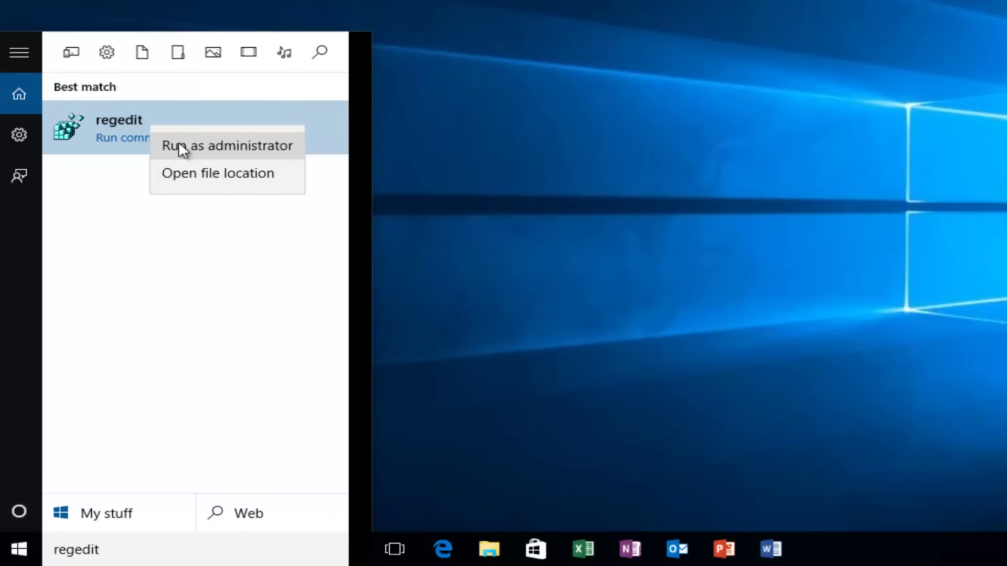
left_click(179, 145)
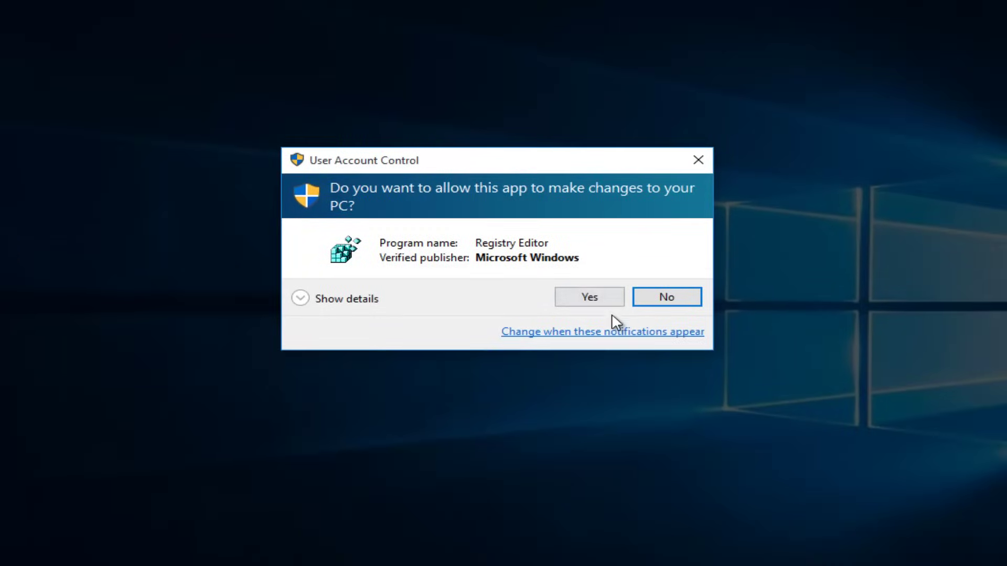
left_click(583, 298)
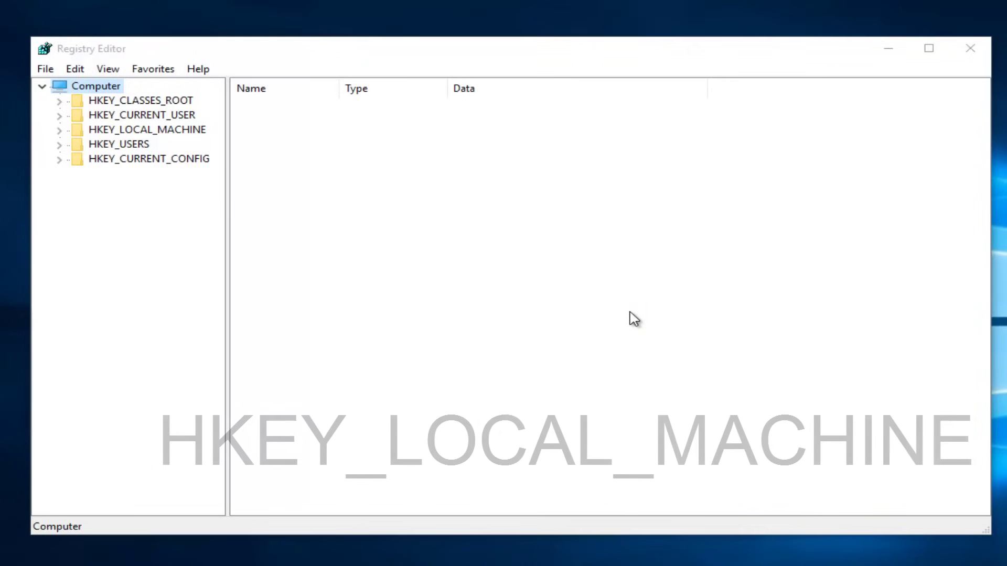
- Expand HKEY_LOCAL_MACHINE\SYSTEM\ControlSet001\Services, widening the tree pane to show full names
left_click(60, 129)
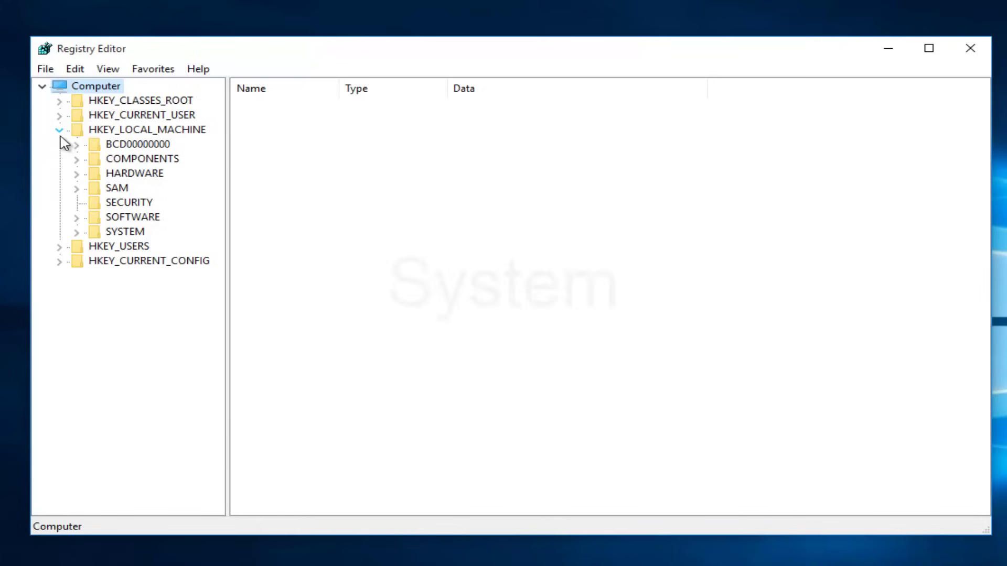
left_click(77, 233)
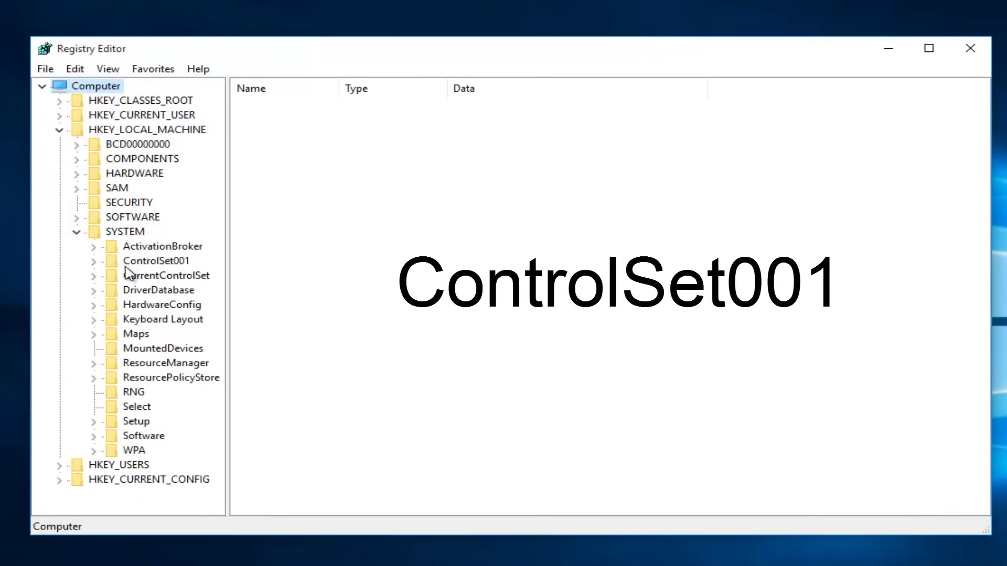
left_click(97, 265)
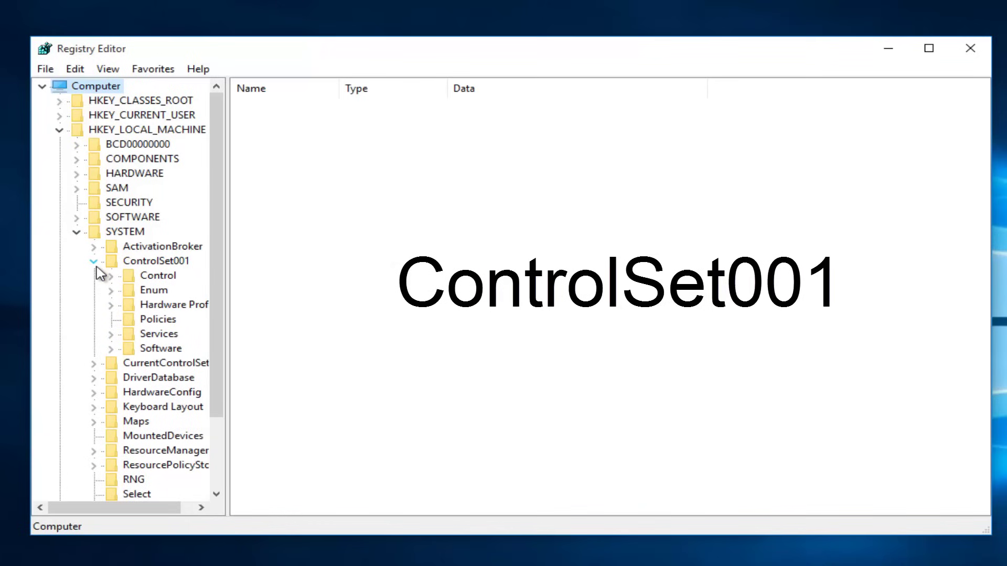
left_click_drag(228, 86, 367, 95)
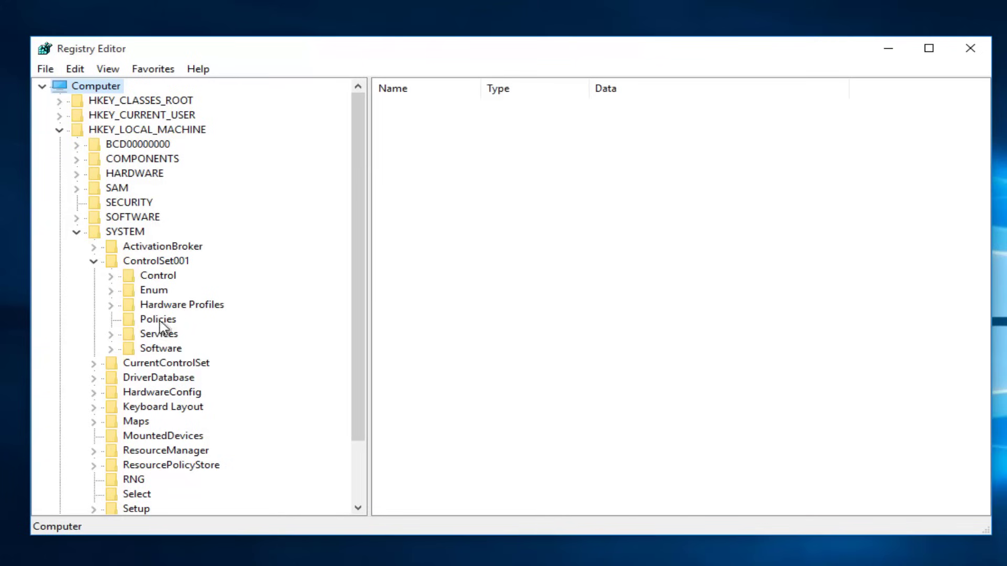
left_click(111, 335)
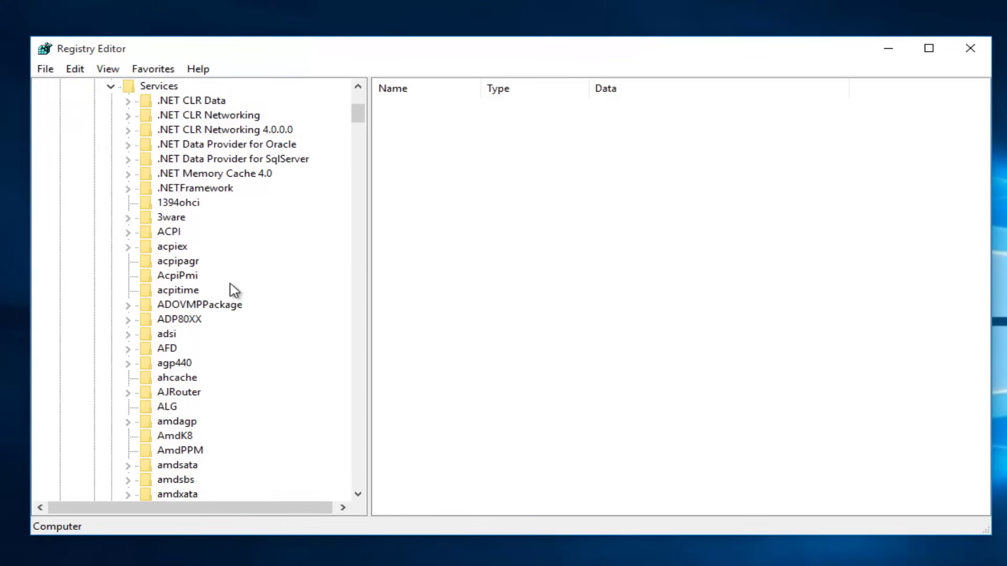
mouse_move(359, 119)
left_mouse_down()
mouse_move(360, 176)
mouse_move(333, 288)
left_mouse_up()
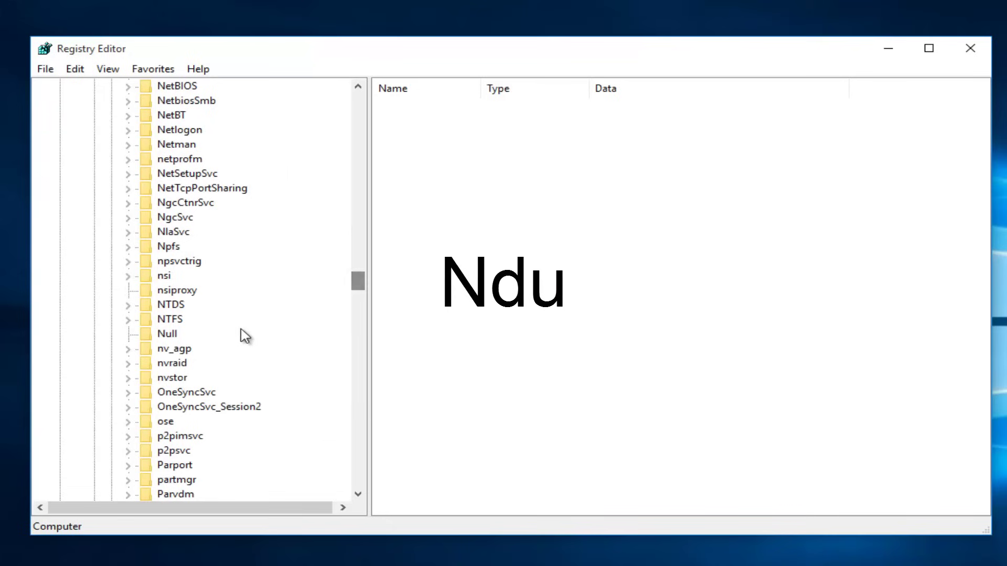
scroll(180, 239, "up", 3)
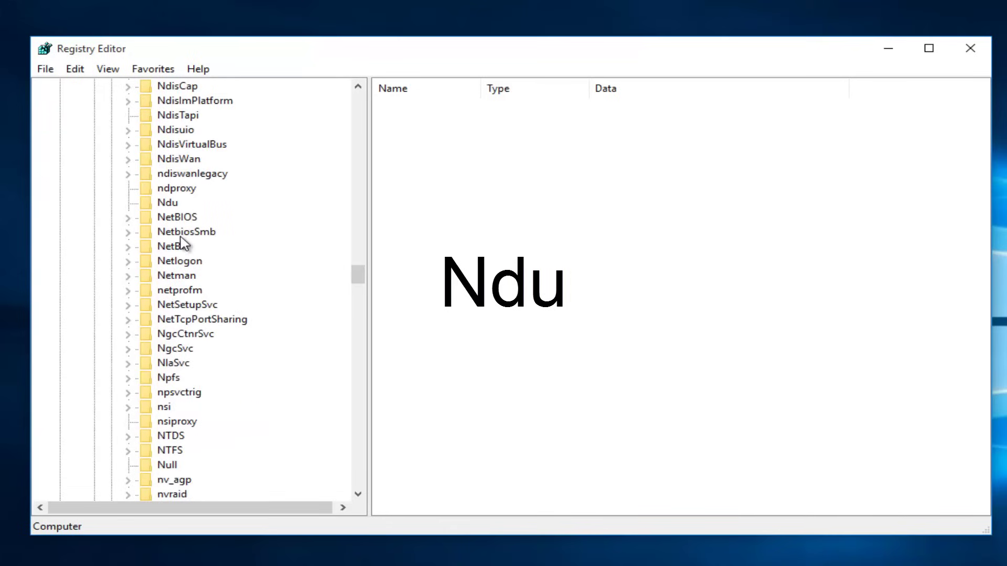
scroll(180, 238, "up", 2)
scroll(182, 236, "up", 1)
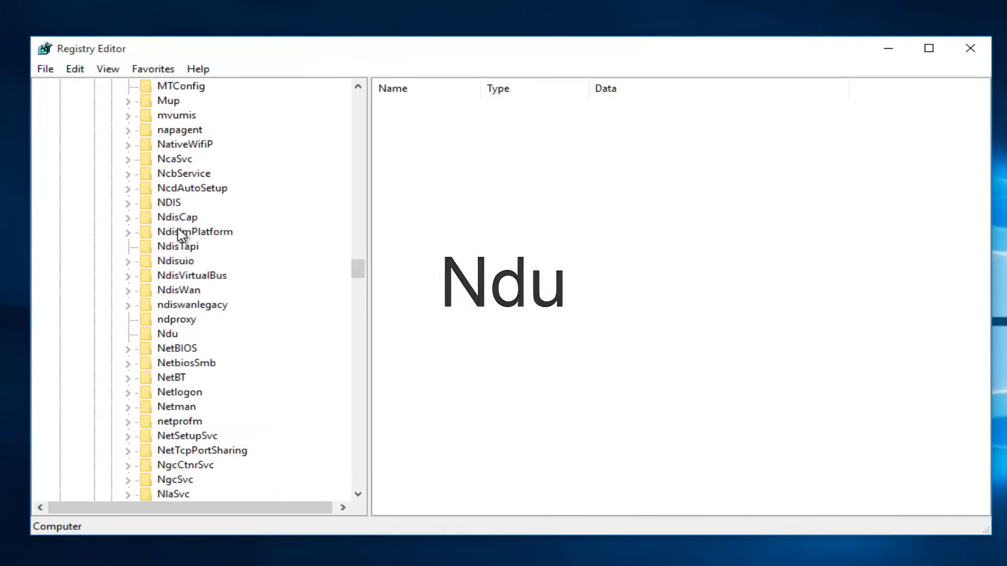
- Change the Ndu key's Start value data from 2 to 4
left_click(170, 335)
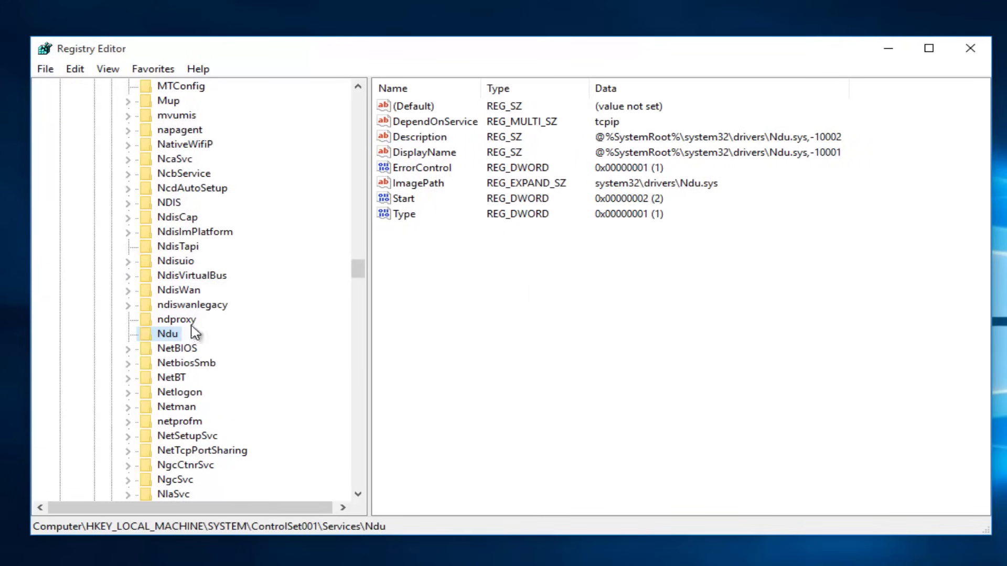
left_click(404, 201)
right_click(404, 201)
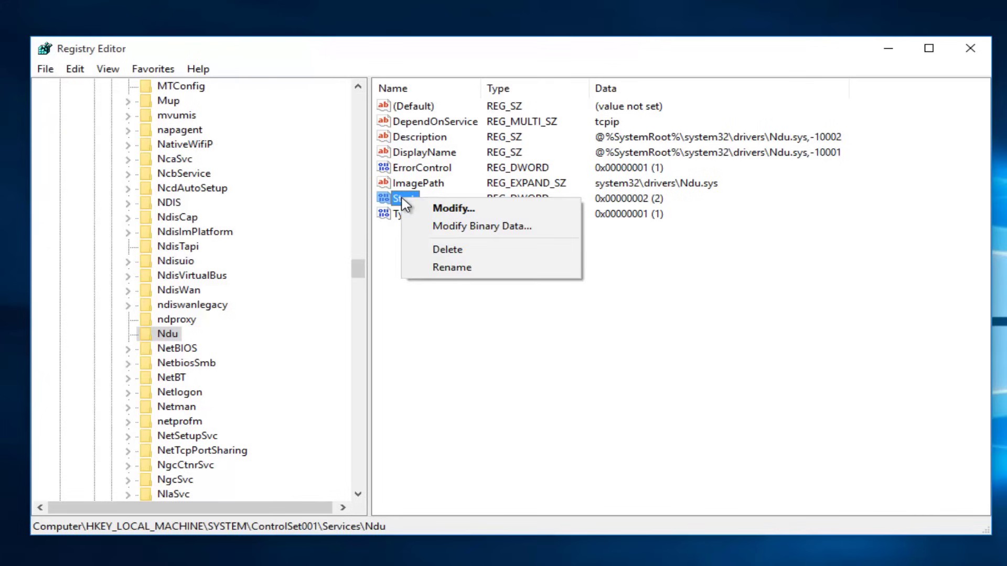
left_click(442, 208)
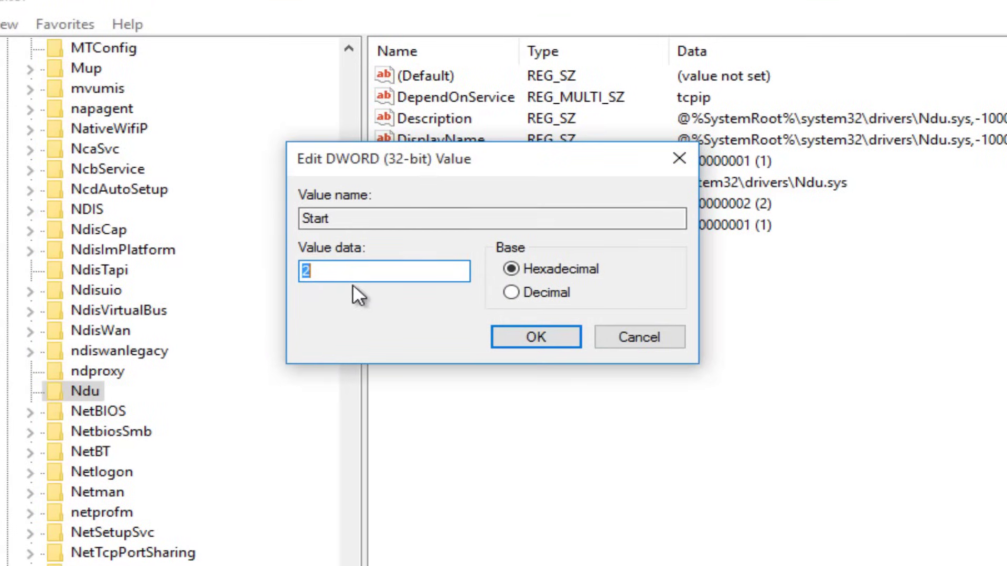
left_click(330, 274)
key("shift+Home")
type("4")
left_click(536, 337)
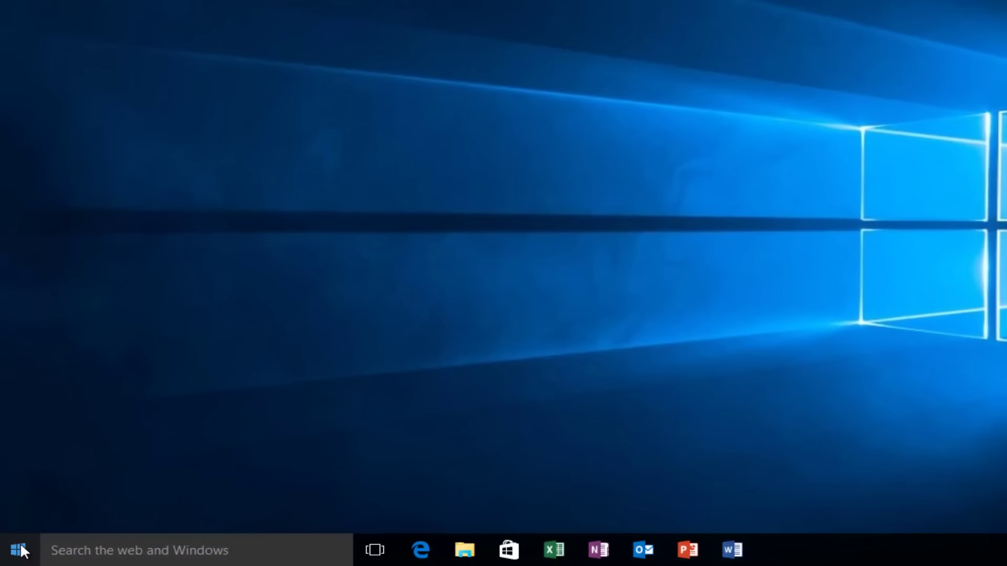
- Run services.msc from the Start button's Run dialog
right_click(18, 550)
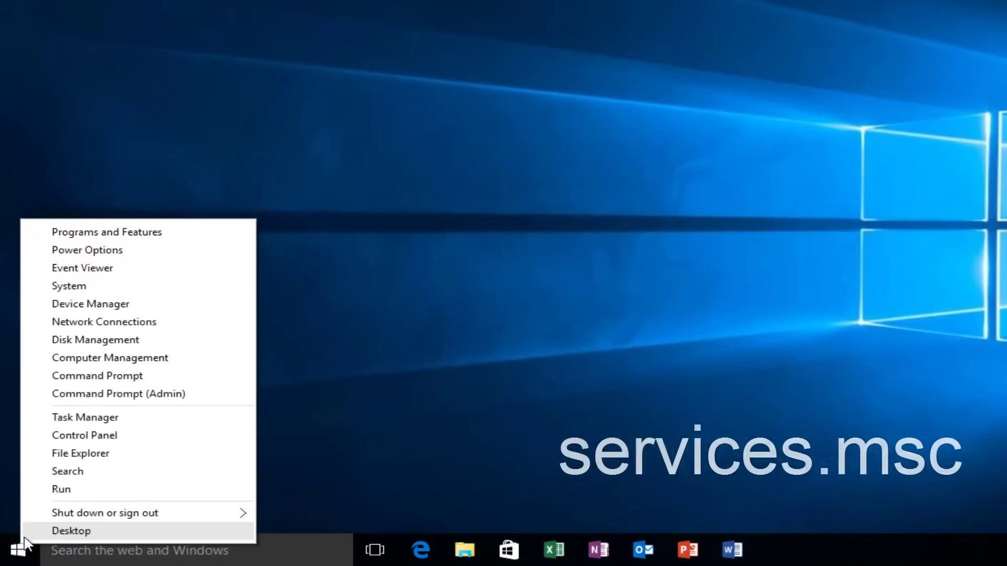
left_click(57, 490)
type("se")
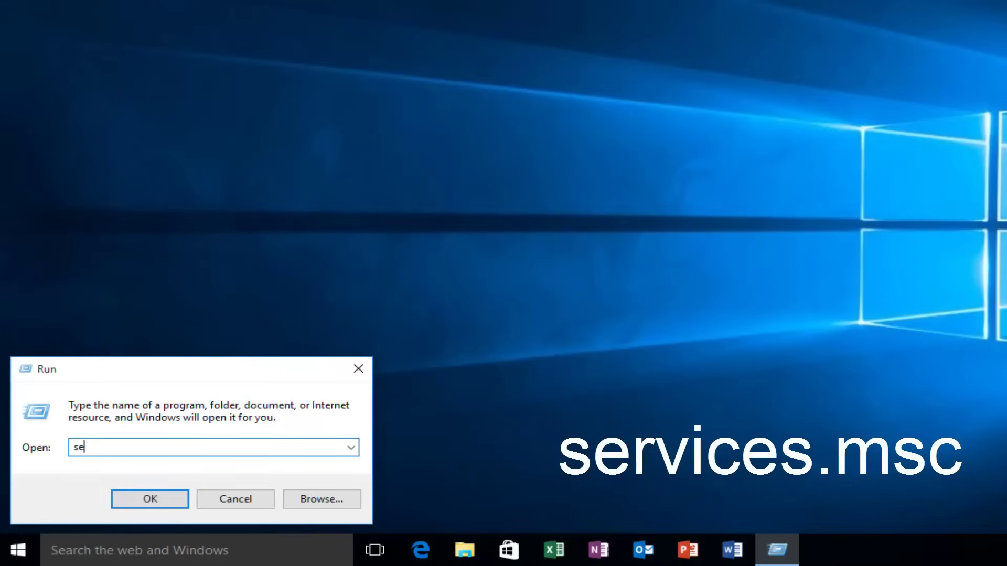
type("rvices.")
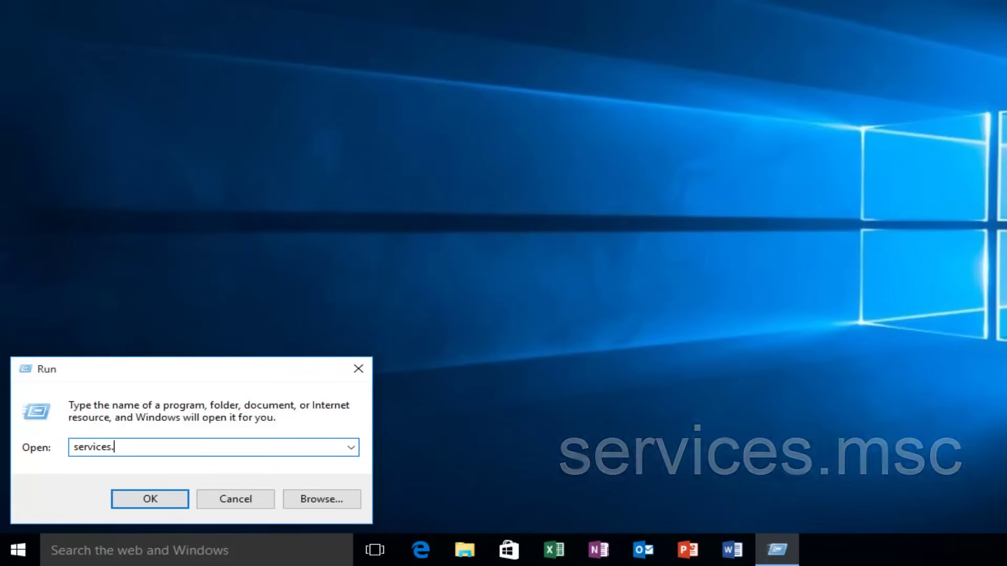
type("m")
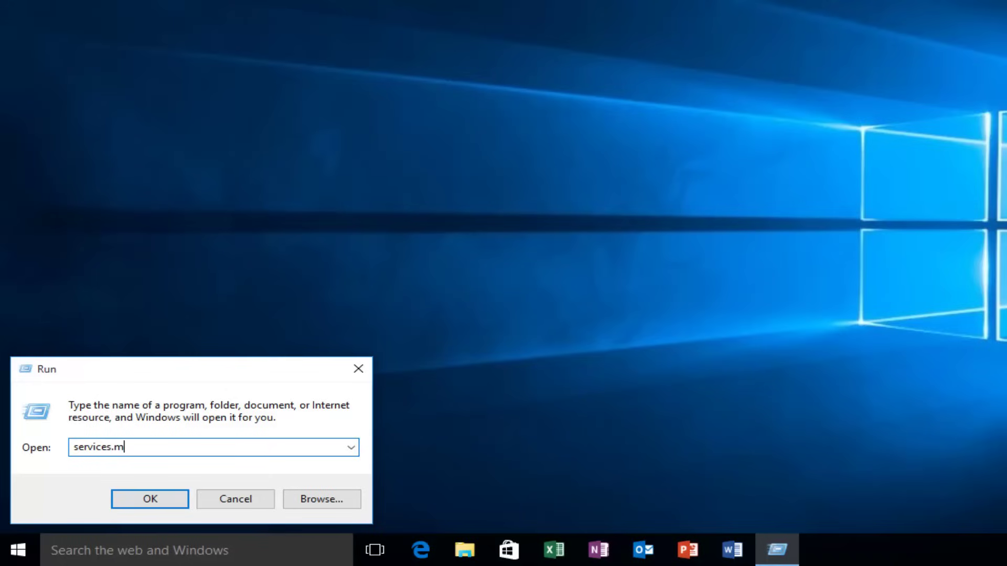
type("sc")
key("Return")
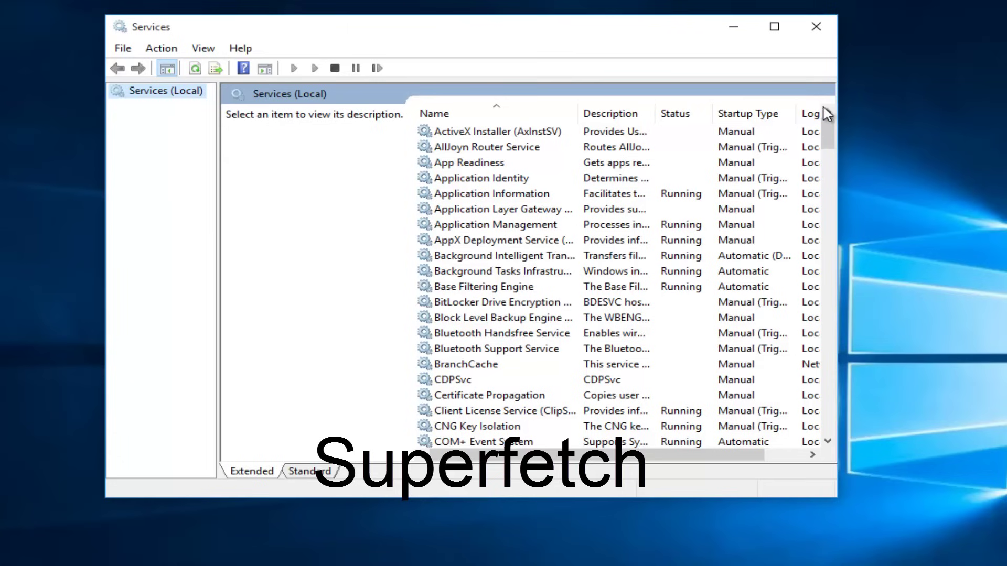
left_click_drag(828, 138, 827, 325)
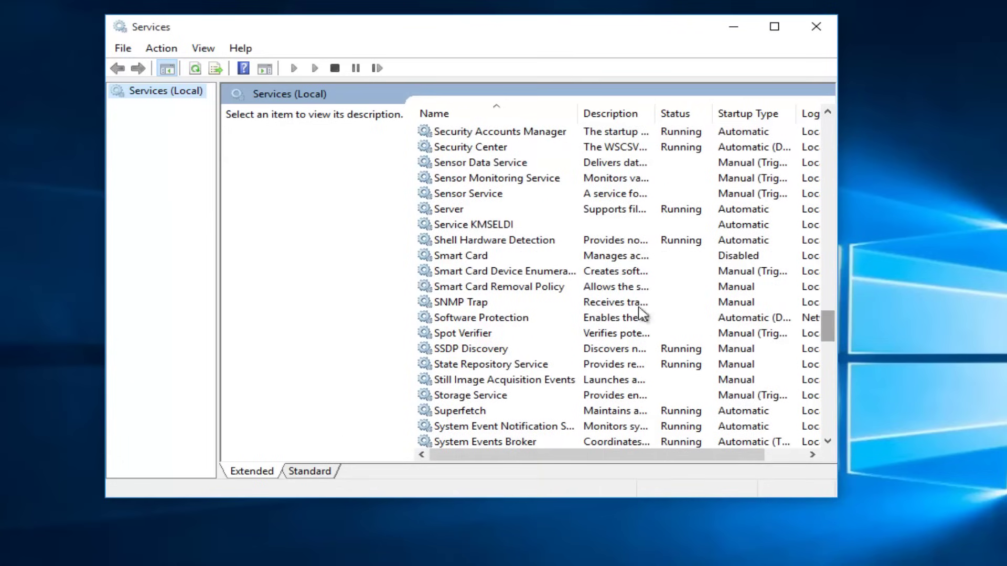
scroll(478, 264, "up", 1)
scroll(475, 259, "up", 2)
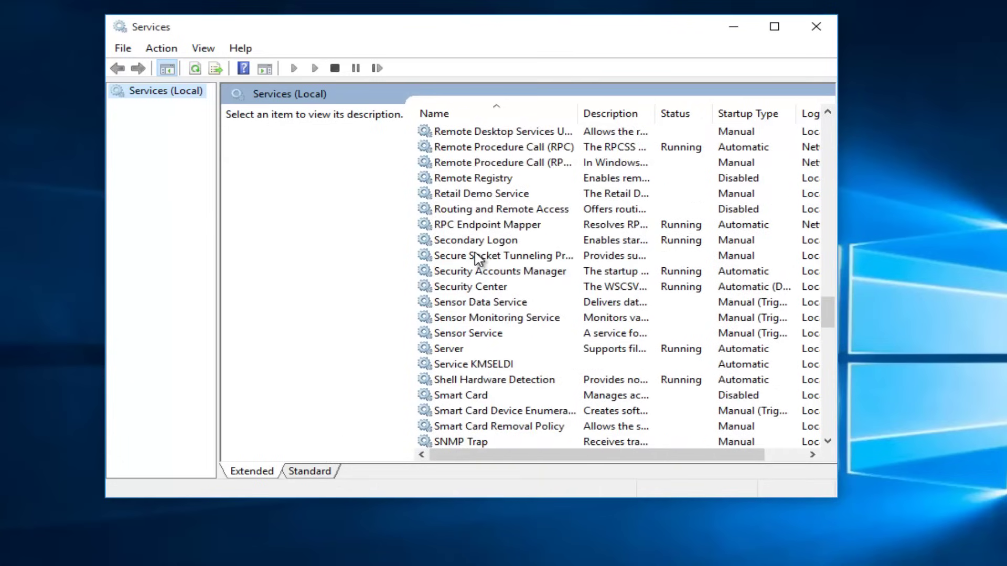
scroll(475, 260, "down", 3)
scroll(475, 260, "down", 1)
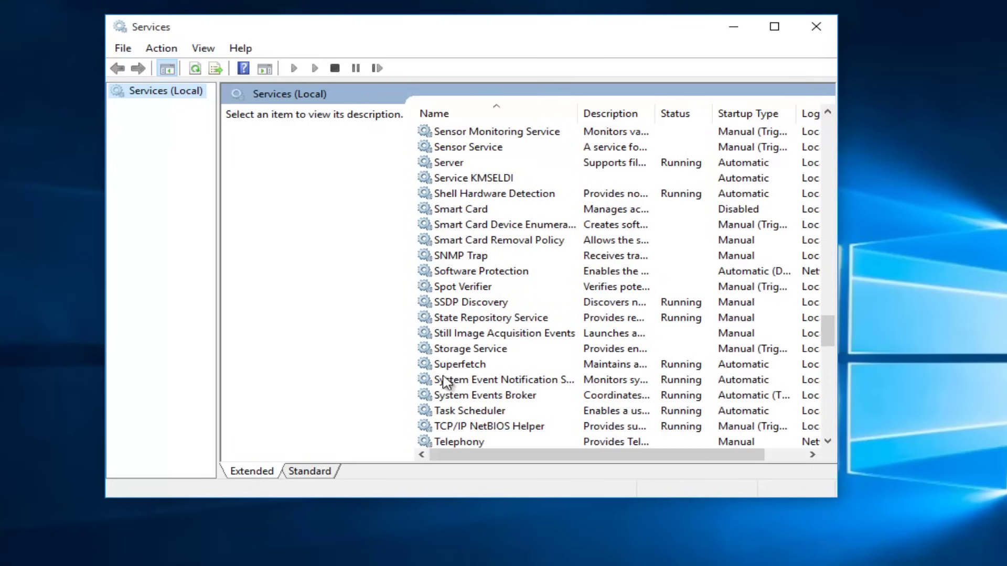
- Stop the running Superfetch service from its context menu
left_click(457, 366)
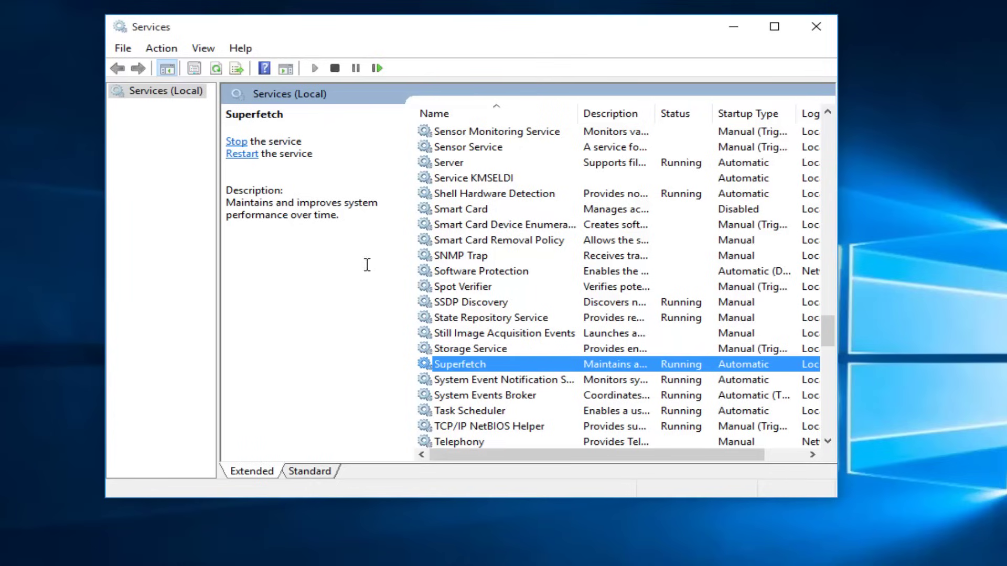
right_click(461, 370)
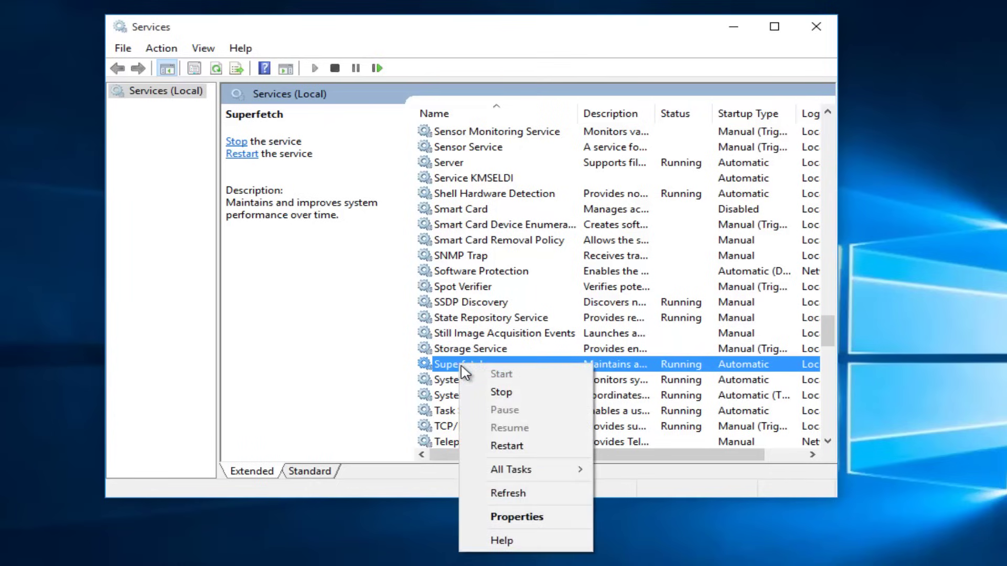
left_click(501, 393)
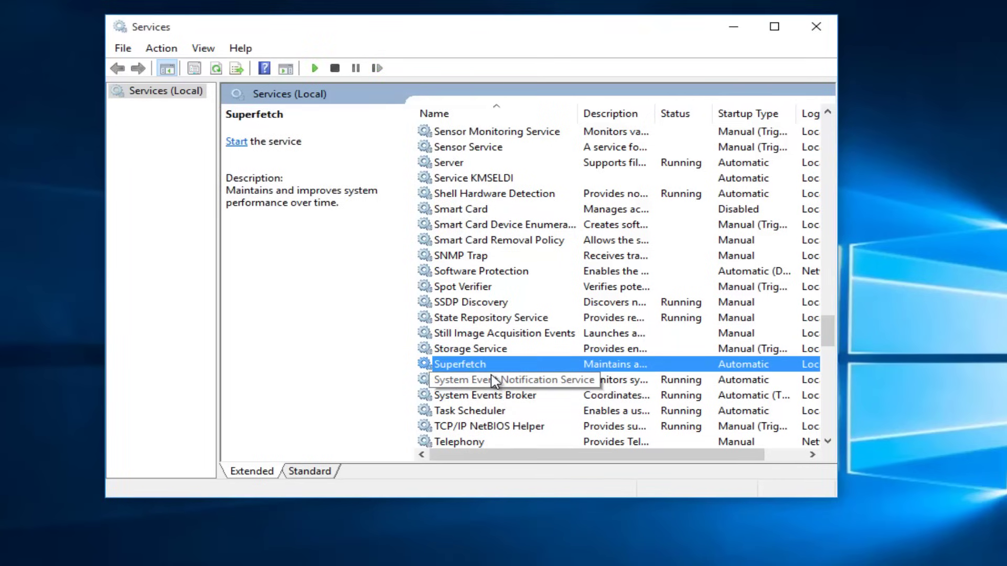
- Set Superfetch's startup type to Disabled in its properties, then apply and confirm
double_click(461, 366)
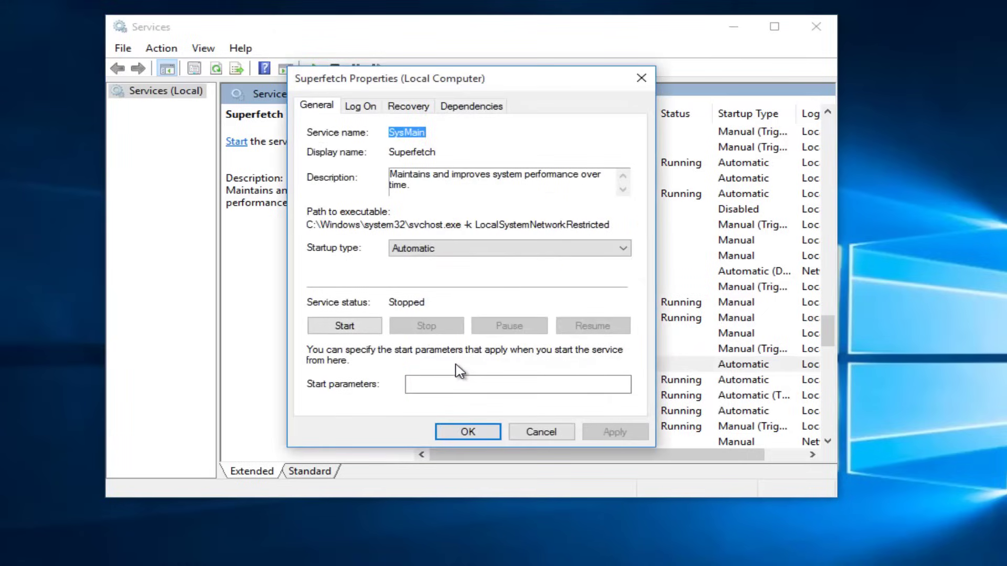
left_click(626, 251)
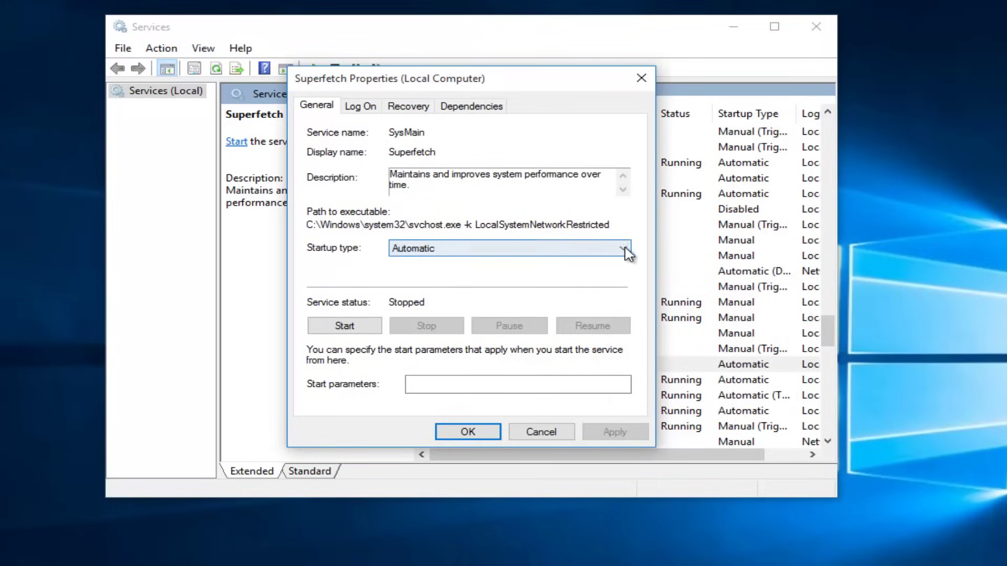
left_click(446, 250)
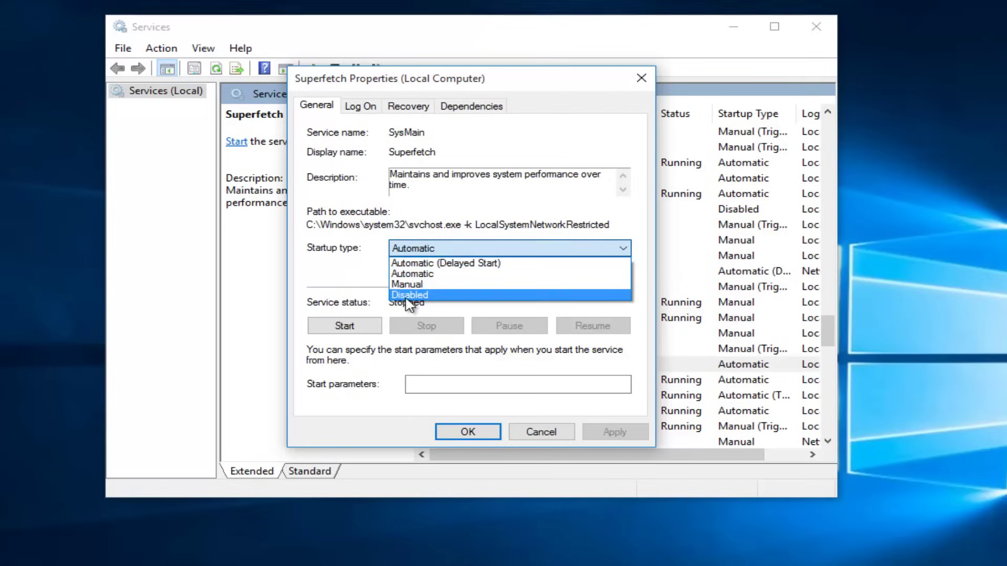
left_click(408, 294)
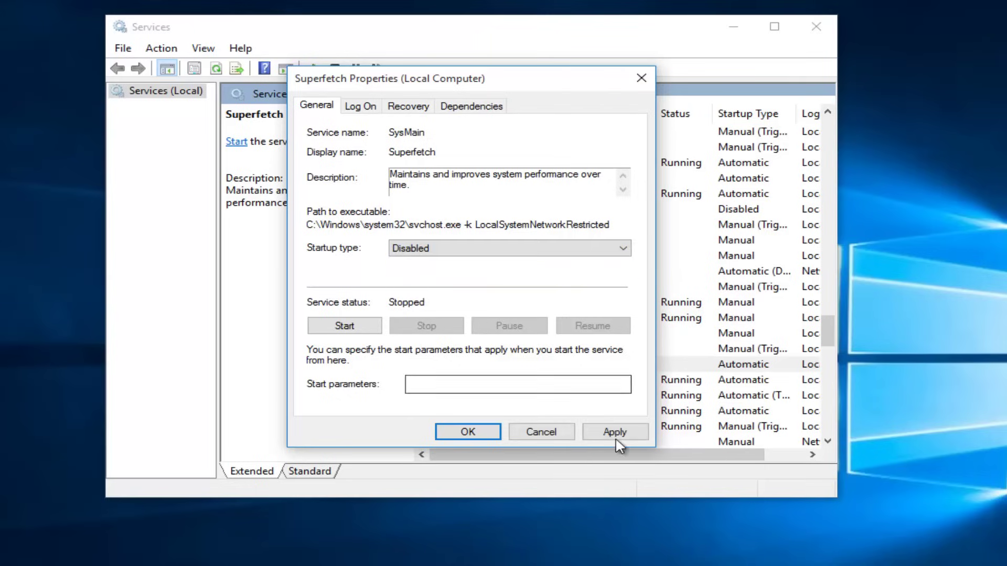
left_click(616, 440)
left_click(478, 434)
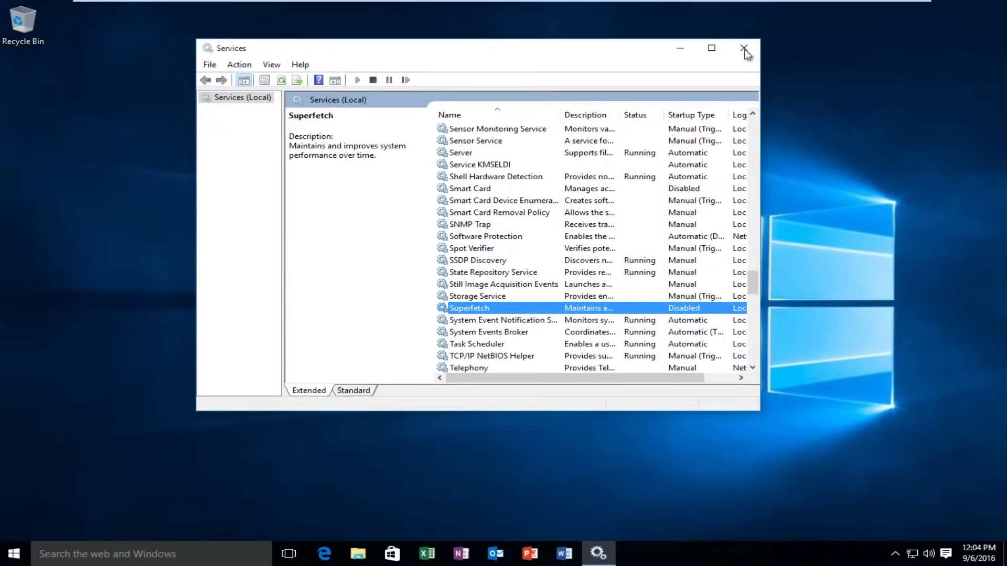
- Close the Services console window
left_click(743, 49)
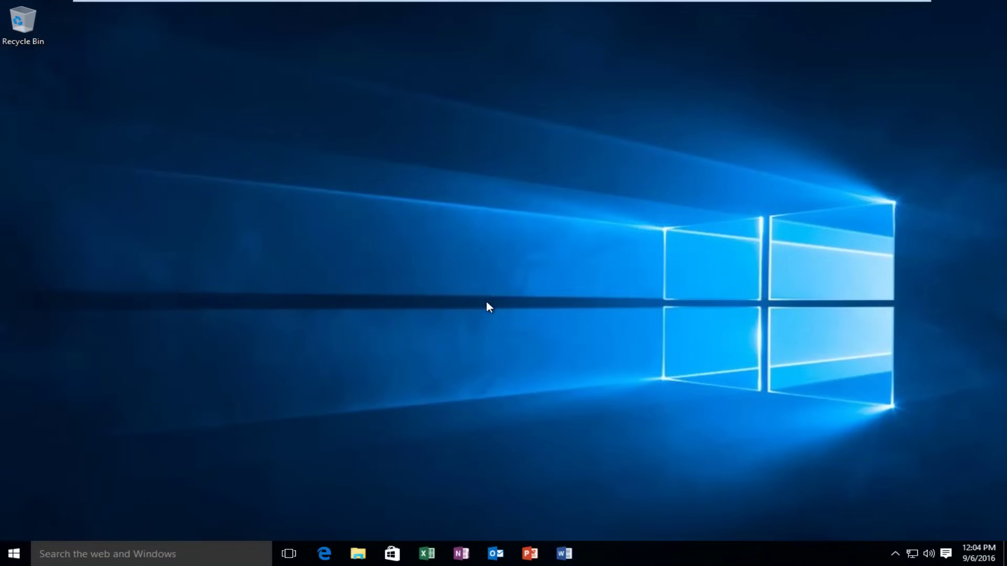